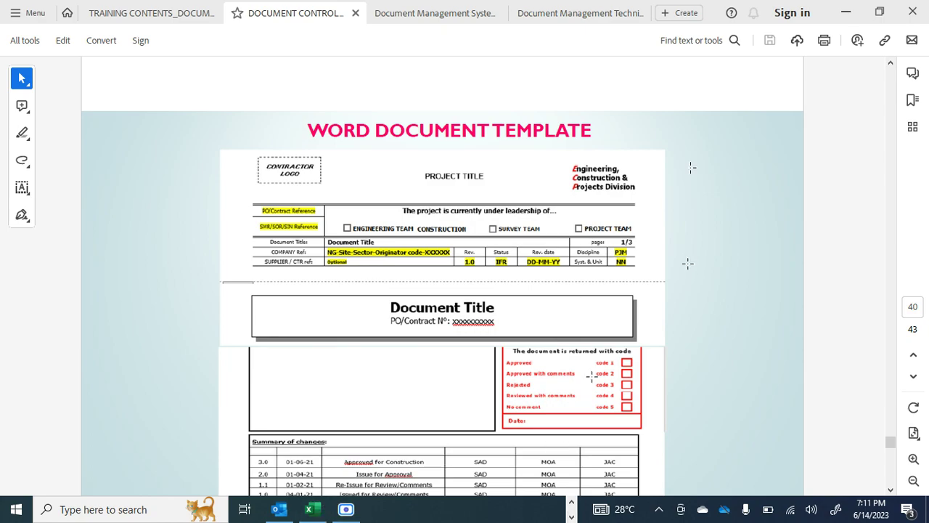
# - Open Excel with a blank workbook and maximize its window
pyautogui.click(140, 517)
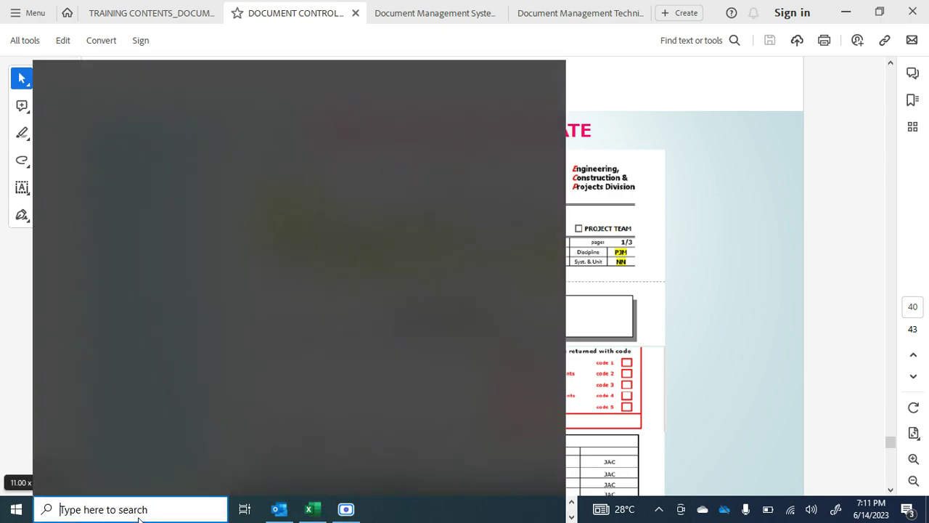
pyautogui.write('E')
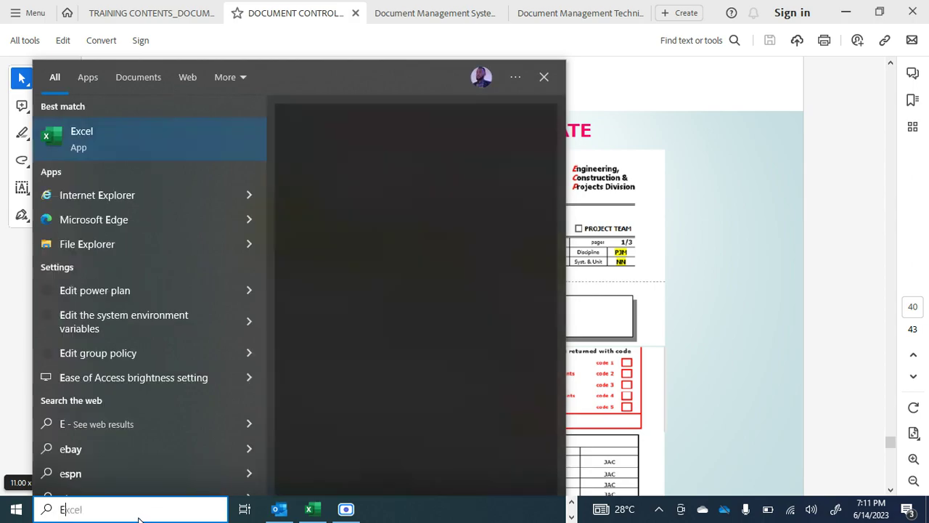
pyautogui.write('xcel')
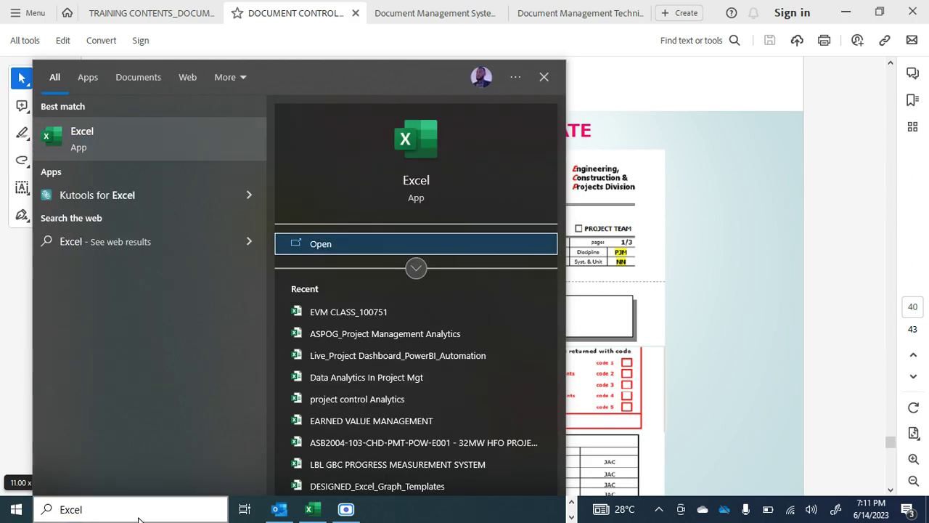
pyautogui.press('Escape')
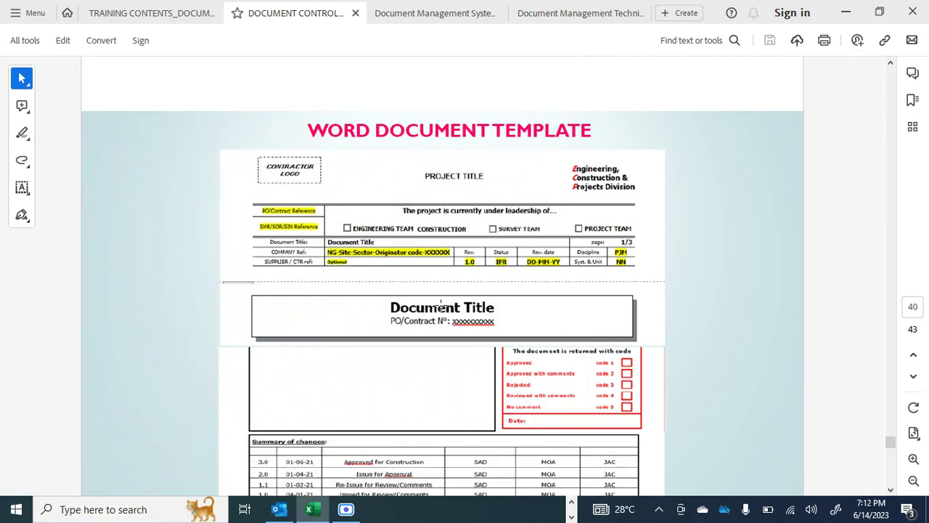
pyautogui.click(125, 511)
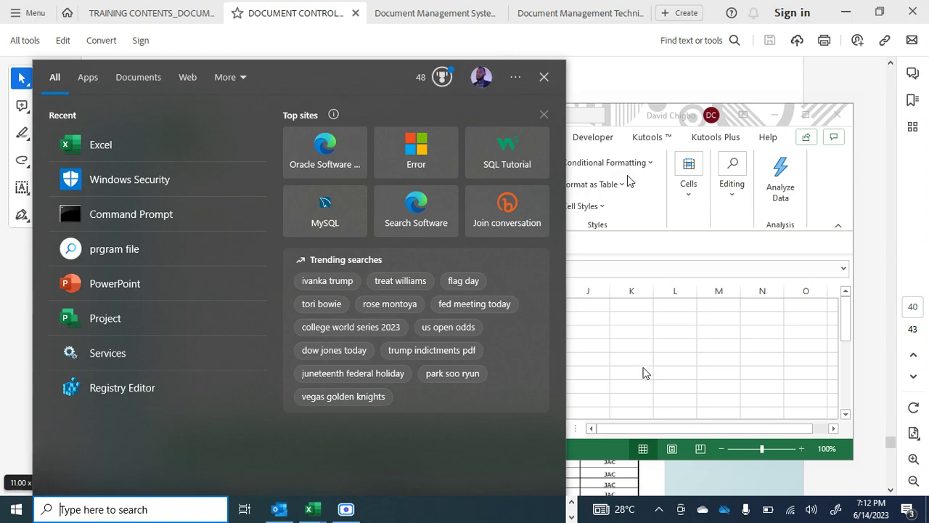
pyautogui.click(545, 78)
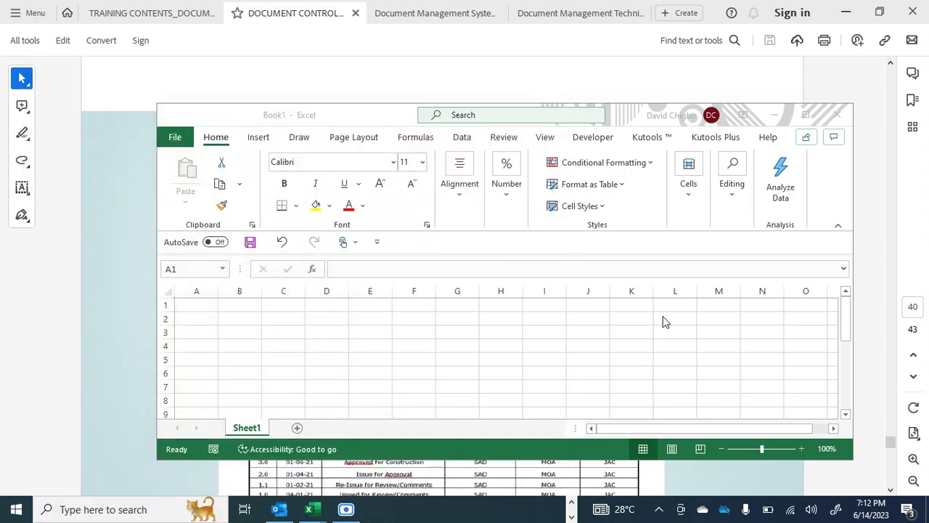
pyautogui.click(807, 114)
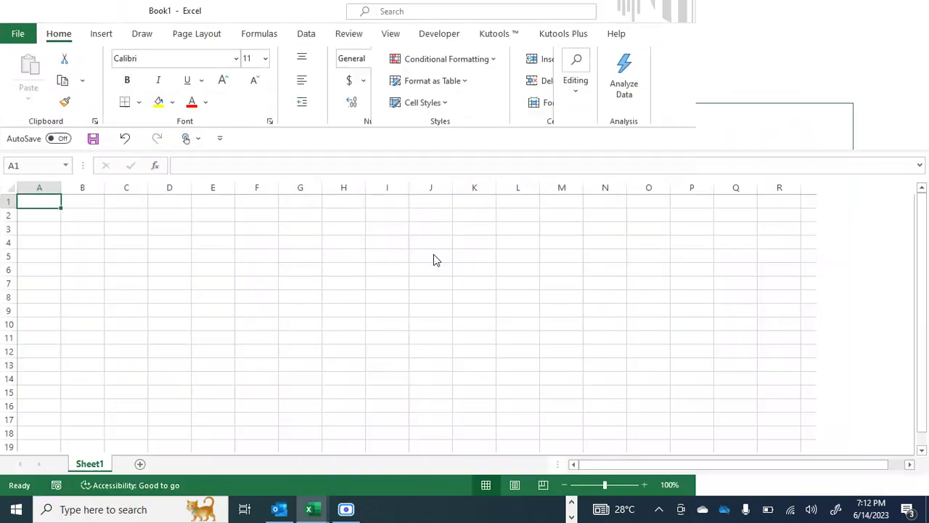
# - Enter the document title "Records of Safety PPE" in cell G5
pyautogui.click(299, 282)
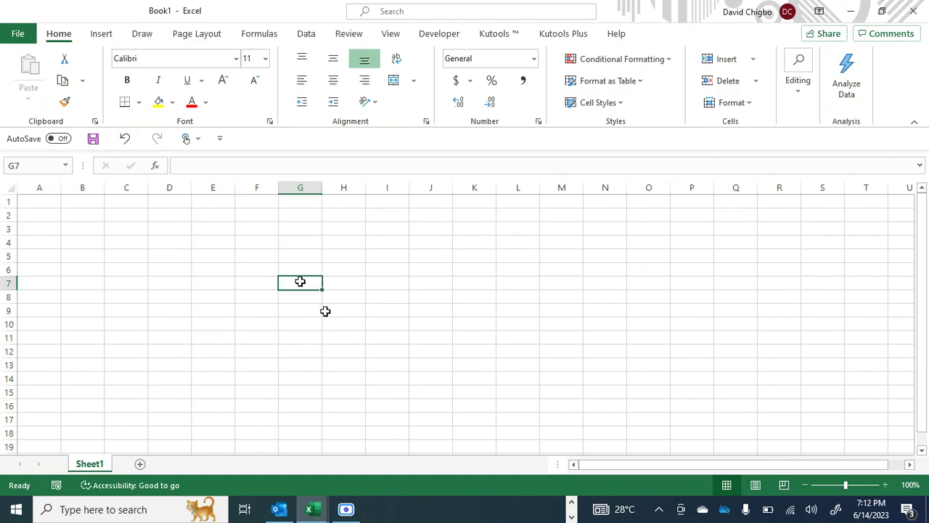
pyautogui.click(303, 255)
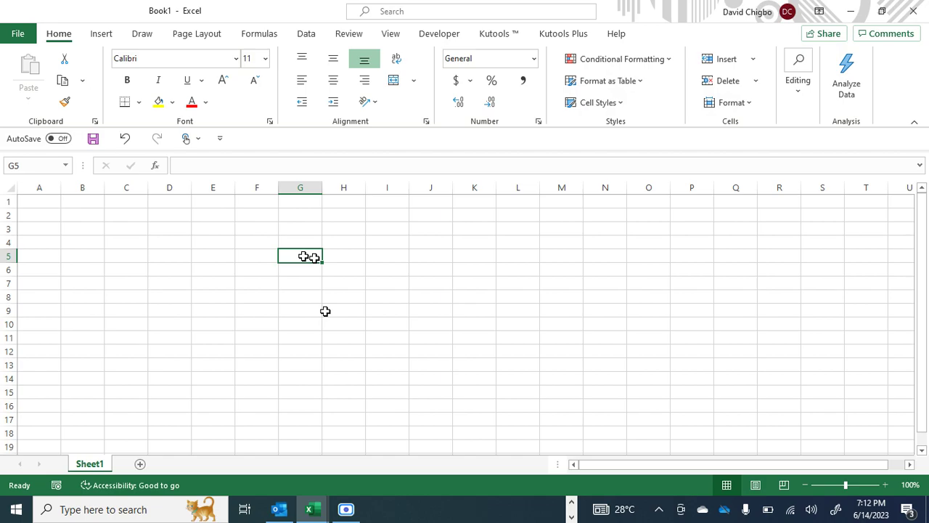
pyautogui.write('Rec')
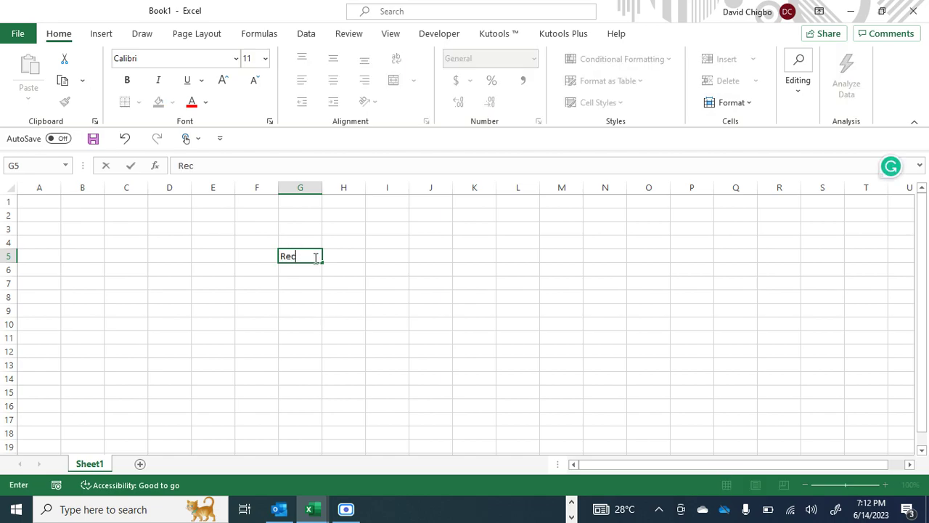
pyautogui.write('ords of Safe')
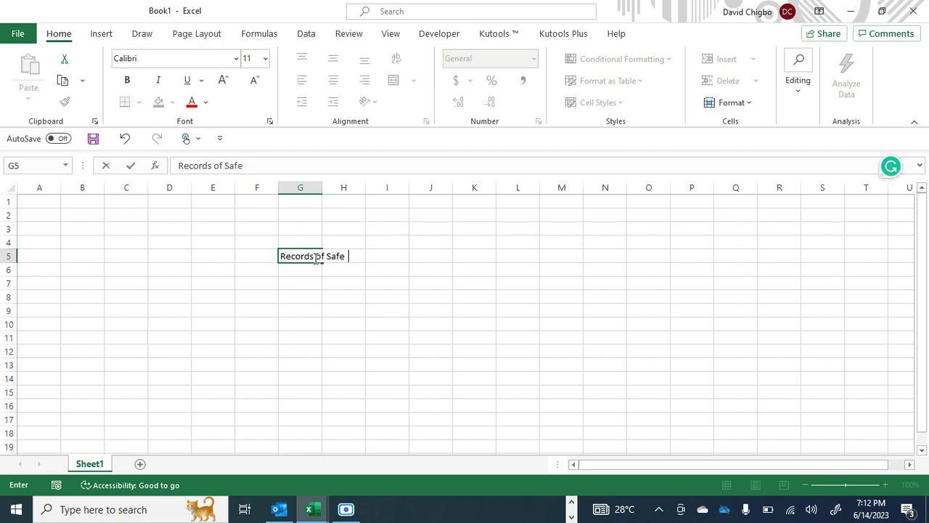
pyautogui.write('ty PPE')
pyautogui.press('Return')
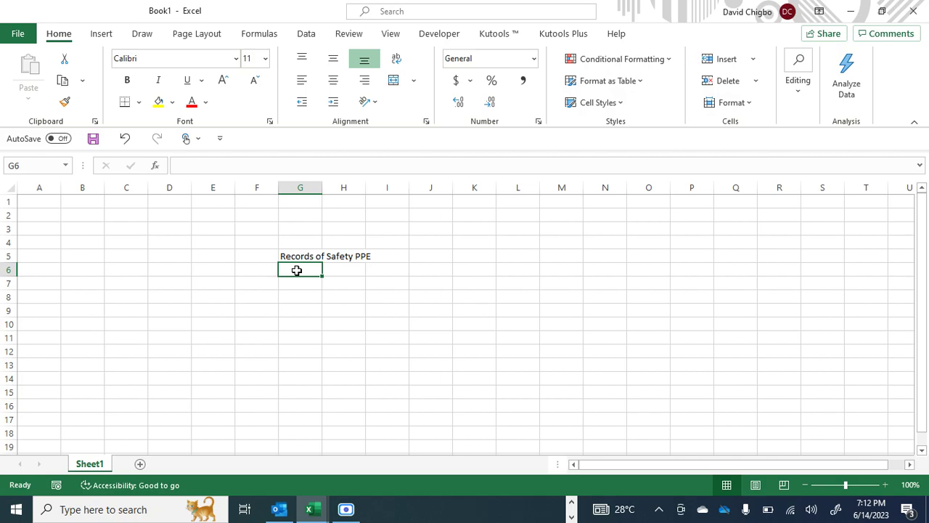
pyautogui.write('N')
pyautogui.press('BackSpace')
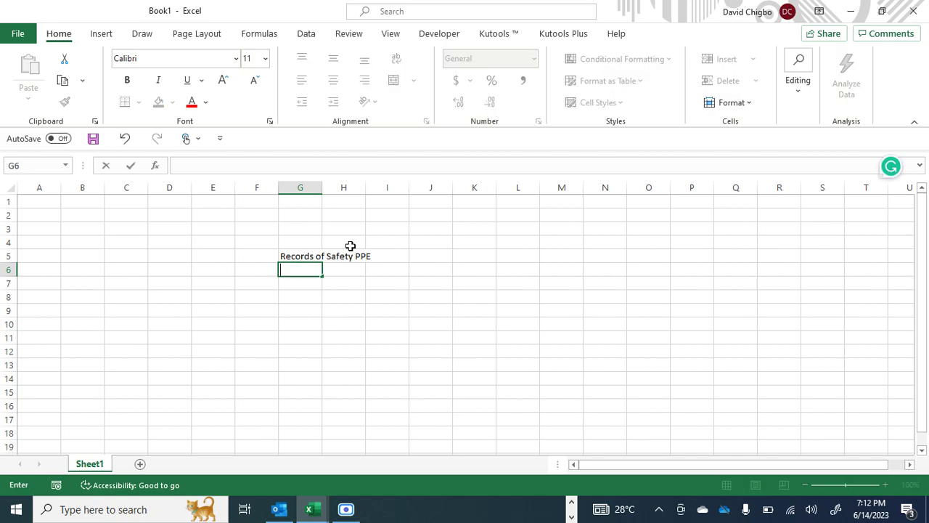
# - Add the labels "TITLE:" in cell F5 and "Doc:" in cell F6
pyautogui.click(262, 256)
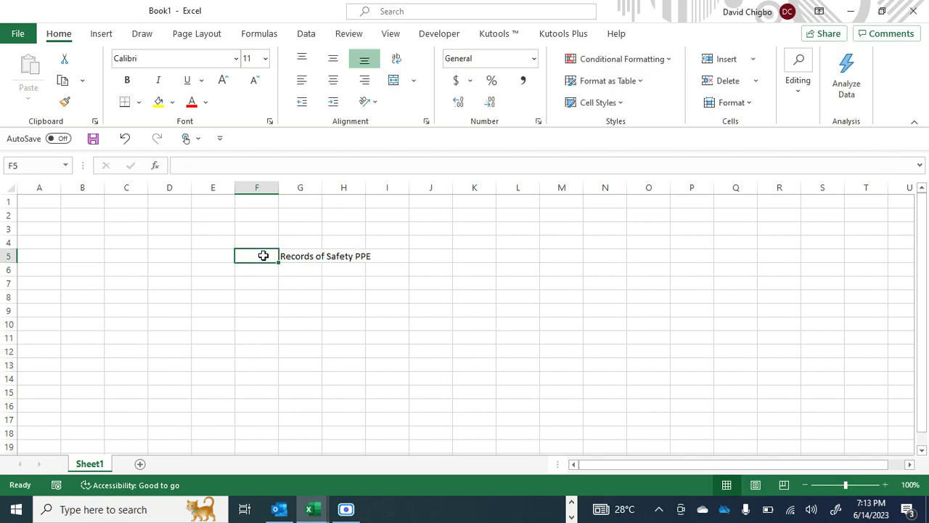
pyautogui.write('TIT')
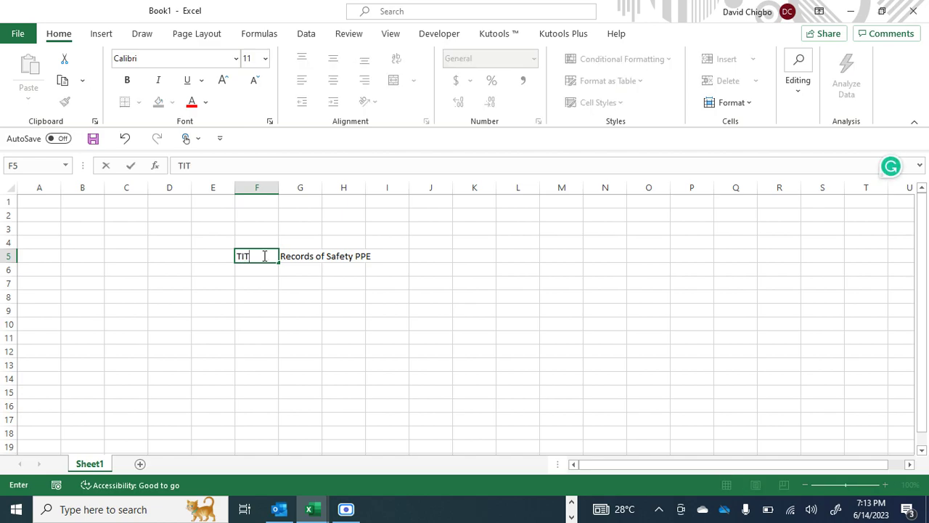
pyautogui.write('LE:')
pyautogui.press('Return')
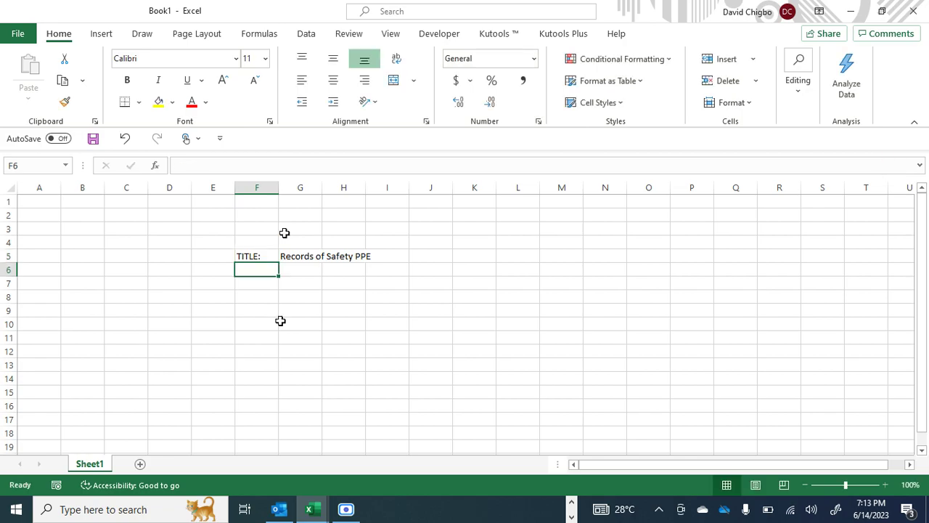
pyautogui.write('Doc')
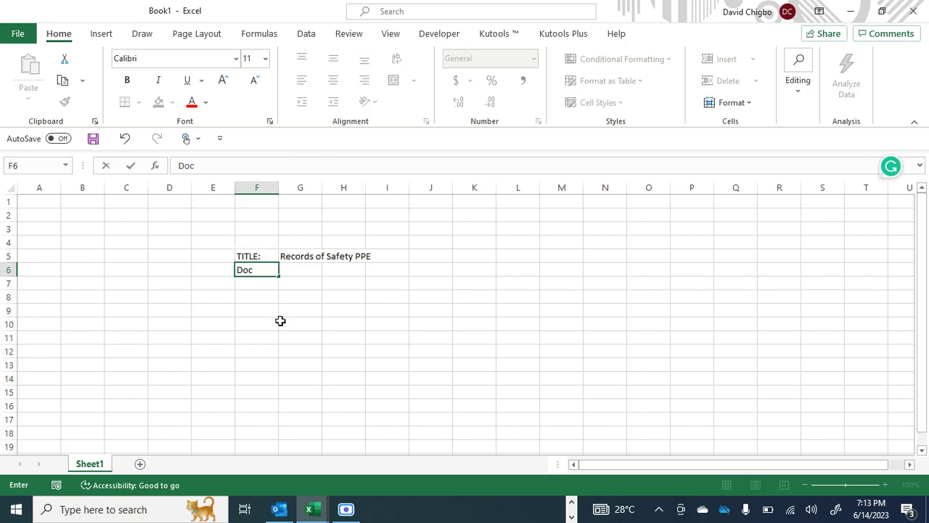
pyautogui.write(':')
pyautogui.press('Return')
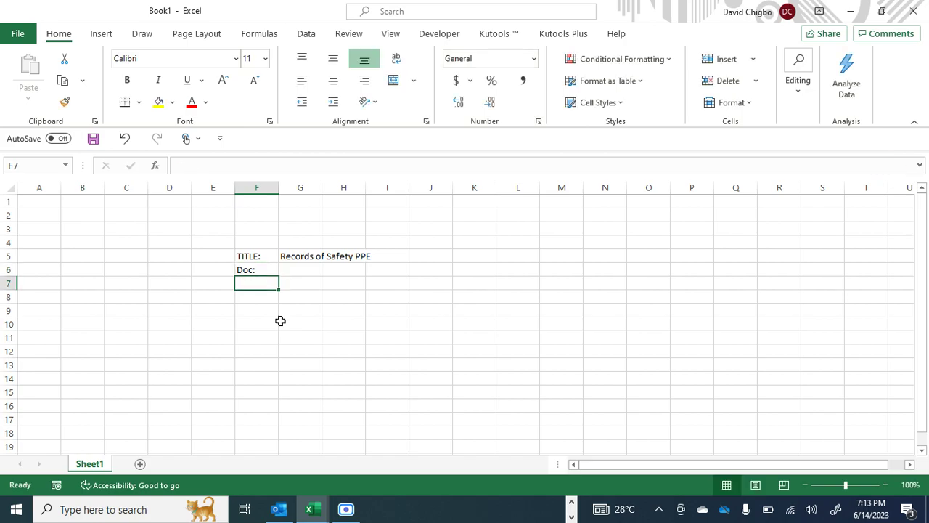
# - Enter the document number NG-LG-RS-PPE-PMT-DCC-001 in cell G6 and auto-fit the width of column G
pyautogui.click(288, 266)
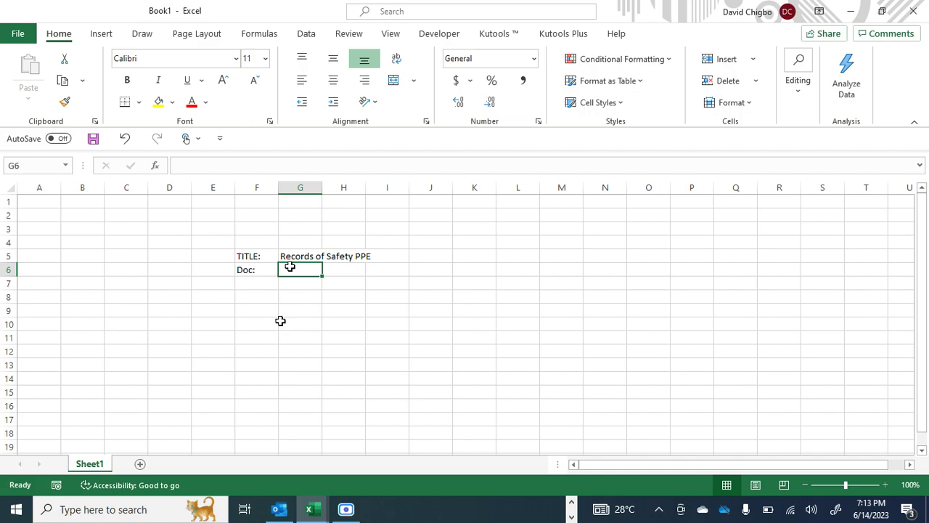
pyautogui.write('NG')
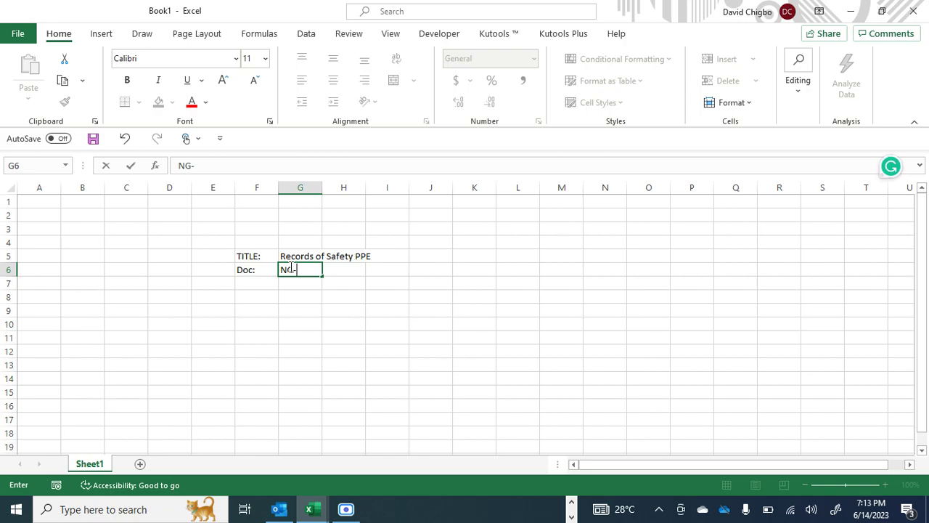
pyautogui.write('-LG')
pyautogui.write('-RS')
pyautogui.write('-PPE')
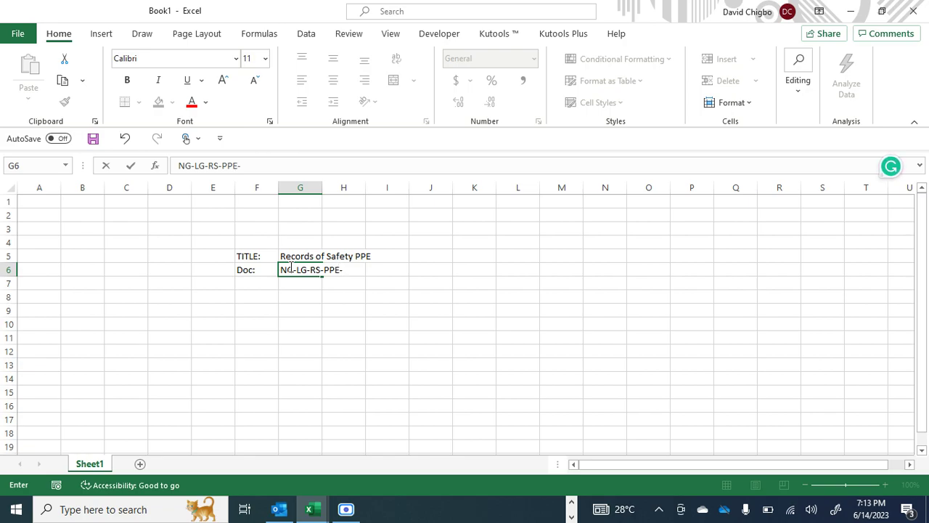
pyautogui.write('-PM')
pyautogui.press('BackSpace')
pyautogui.press('BackSpace')
pyautogui.write('D')
pyautogui.press('BackSpace')
pyautogui.write('PMT-DCC-001')
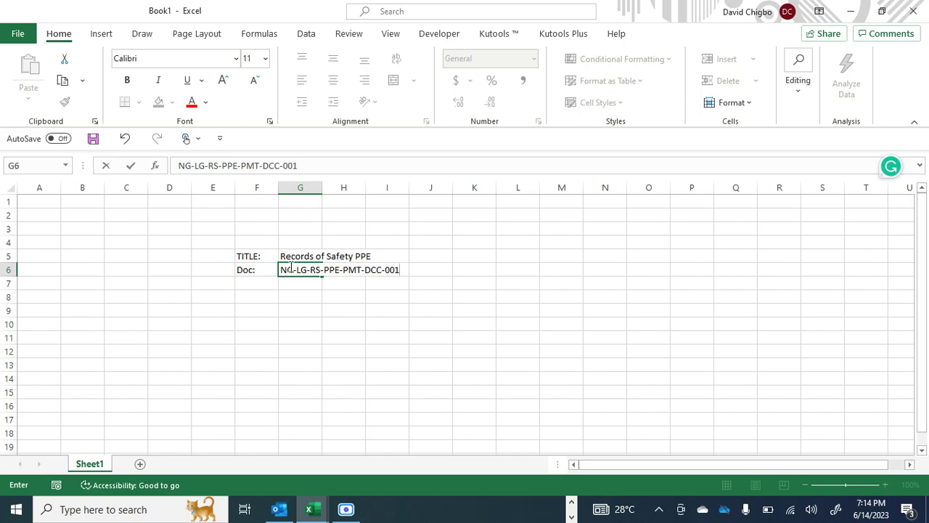
pyautogui.press('Return')
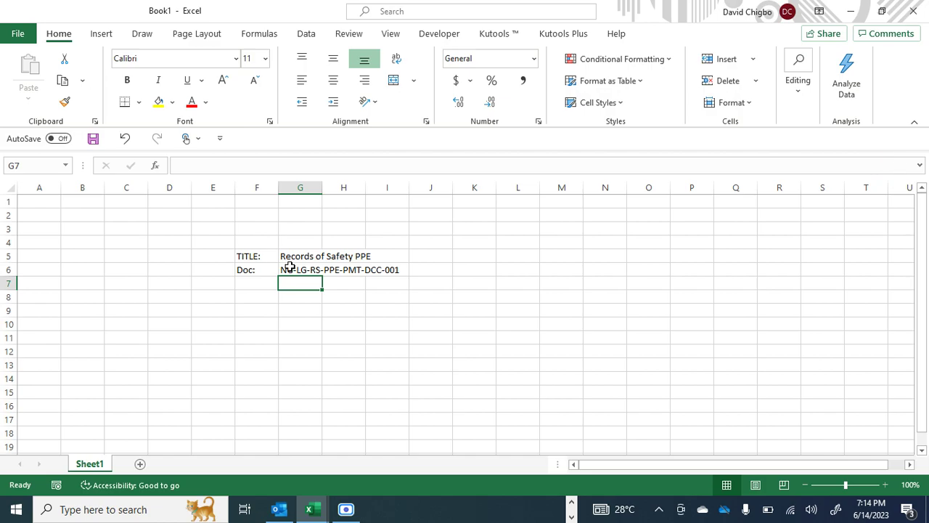
pyautogui.doubleClick(322, 188)
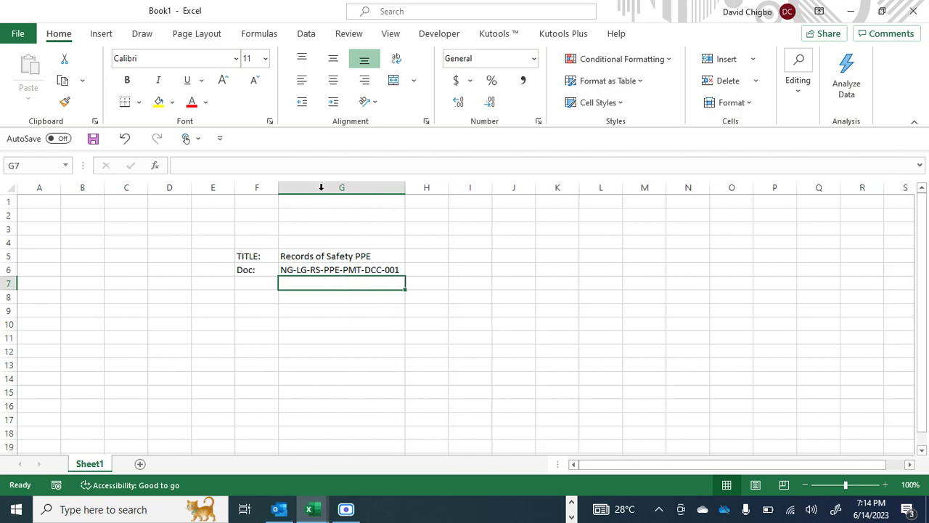
# - Change the final segment of the document number in cell G6 to 1000
pyautogui.click(327, 270)
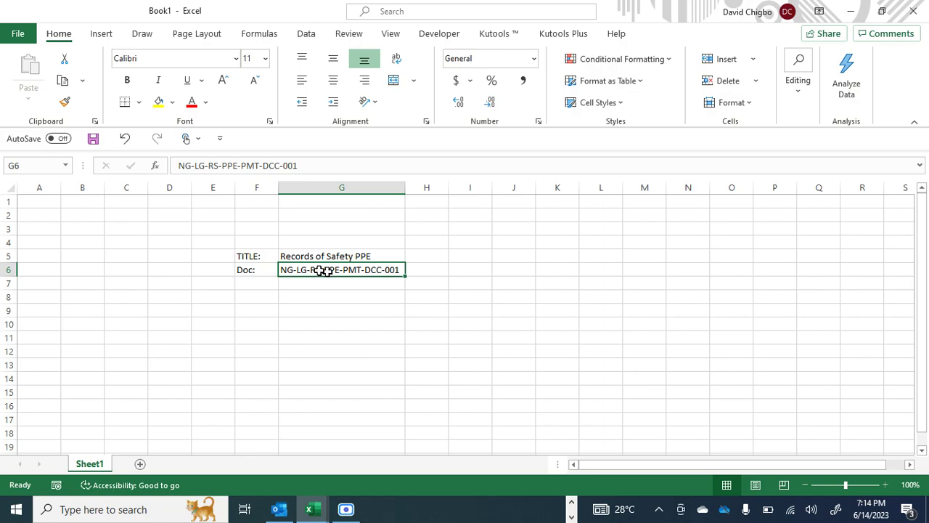
pyautogui.click(346, 255)
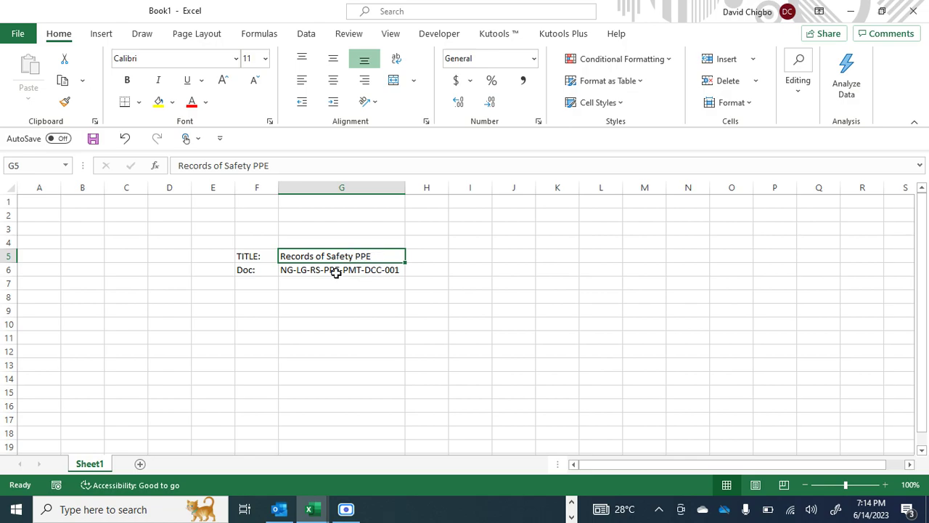
pyautogui.click(336, 272)
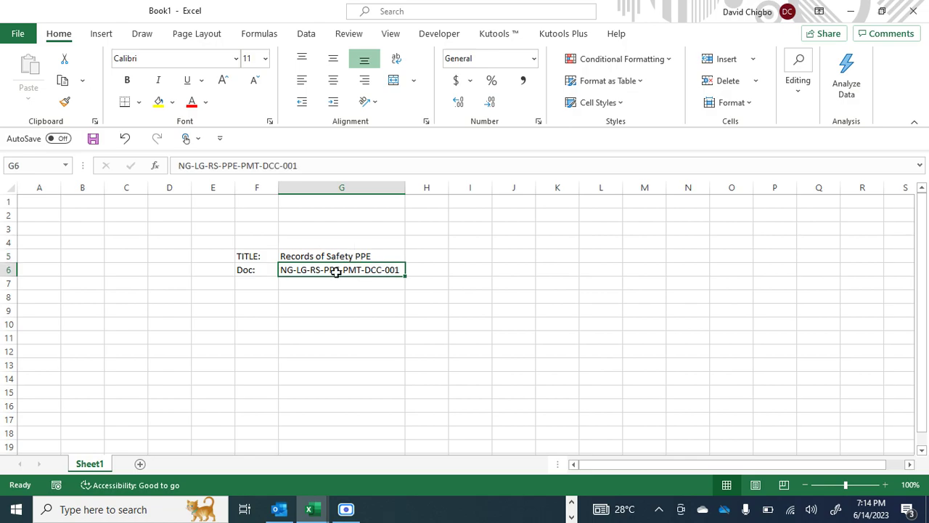
pyautogui.doubleClick(398, 269)
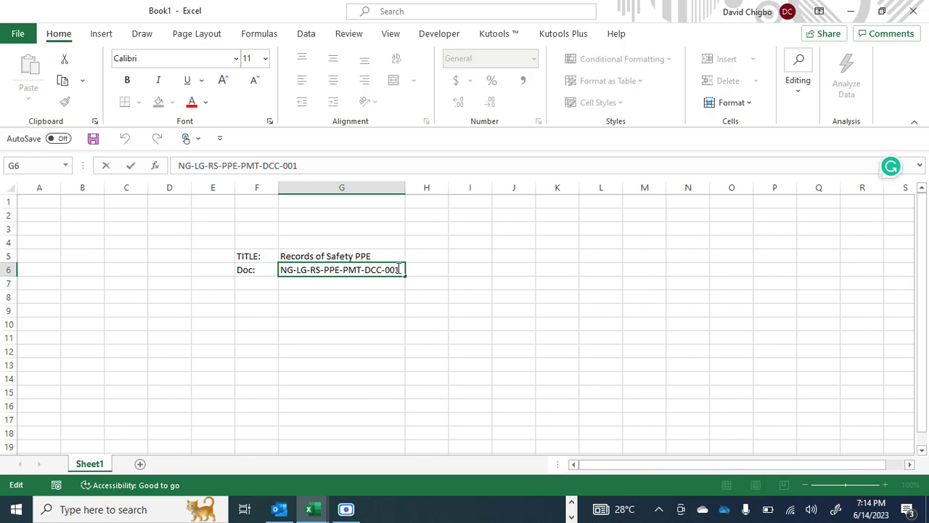
pyautogui.press('BackSpace')
pyautogui.press('BackSpace')
pyautogui.press('BackSpace')
pyautogui.write('1000')
pyautogui.press('Return')
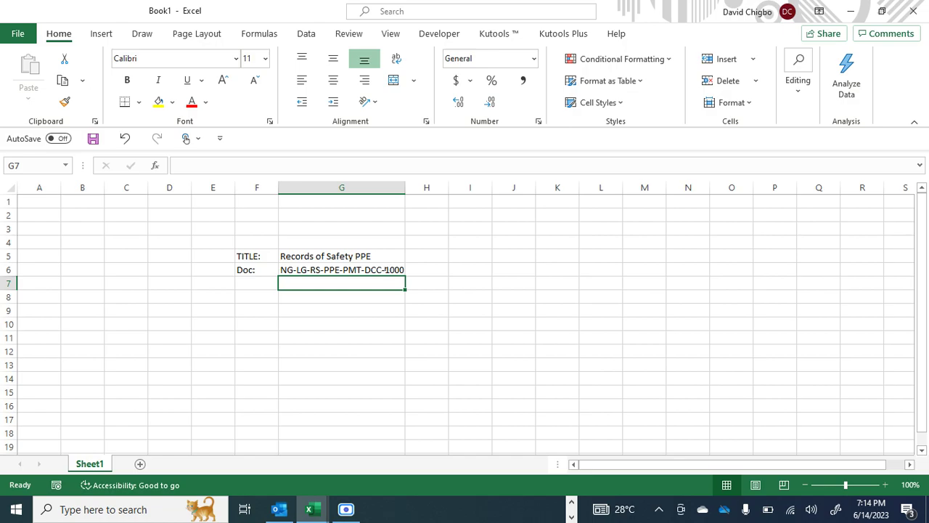
# - Set the document number's sequence segment in cell G6 to 0001
pyautogui.click(390, 269)
pyautogui.doubleClick(390, 270)
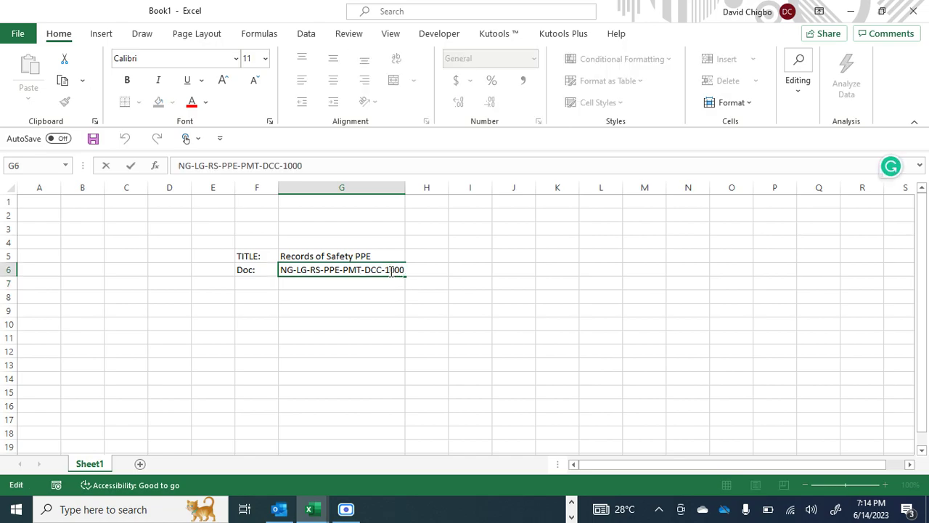
pyautogui.press('Delete')
pyautogui.press('Delete')
pyautogui.press('Delete')
pyautogui.press('BackSpace')
pyautogui.write('0001')
pyautogui.press('Return')
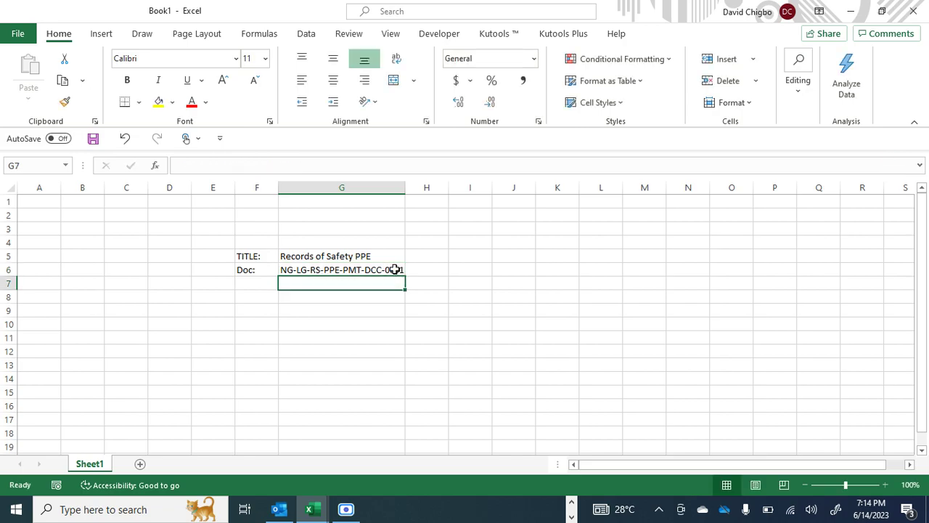
# - Compare the document title in cell G5 with the segments of the document number in cell G6
pyautogui.click(326, 309)
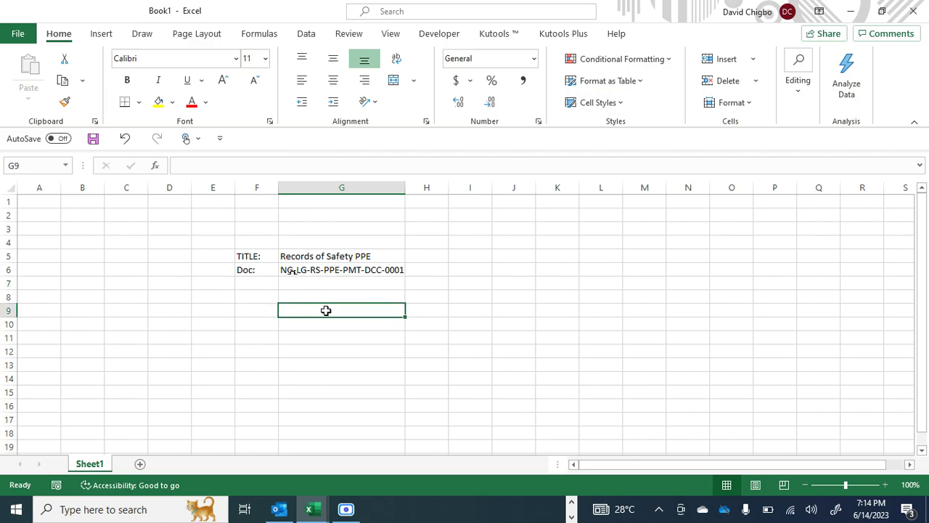
pyautogui.click(293, 270)
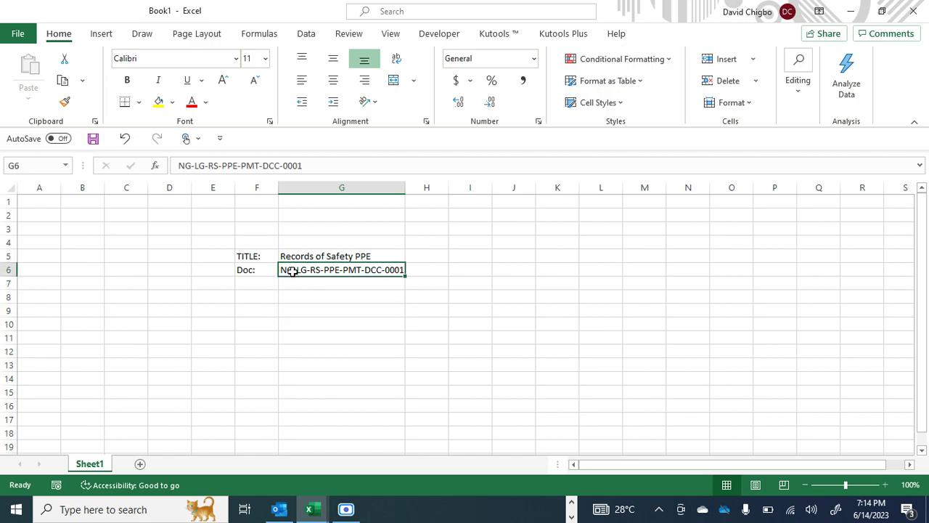
pyautogui.click(353, 256)
pyautogui.click(340, 267)
pyautogui.click(363, 255)
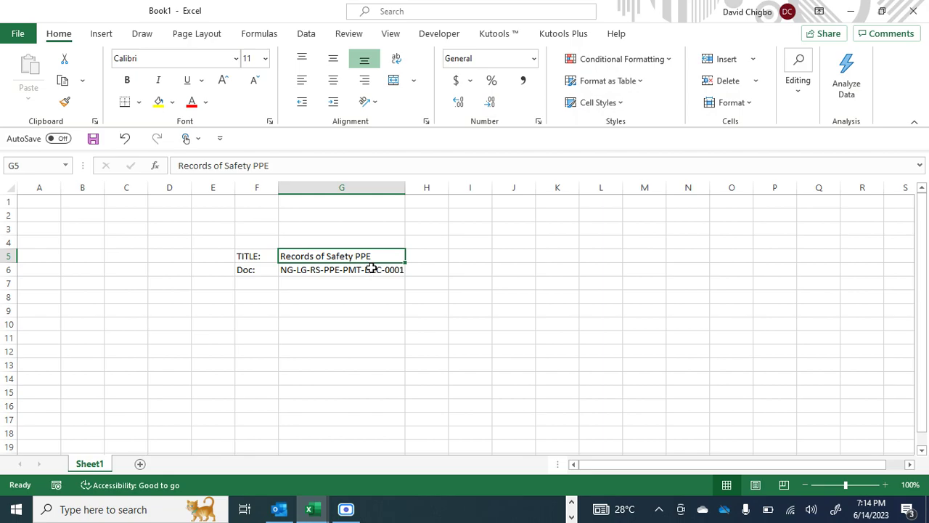
pyautogui.click(371, 269)
pyautogui.click(349, 257)
pyautogui.click(363, 273)
pyautogui.click(351, 283)
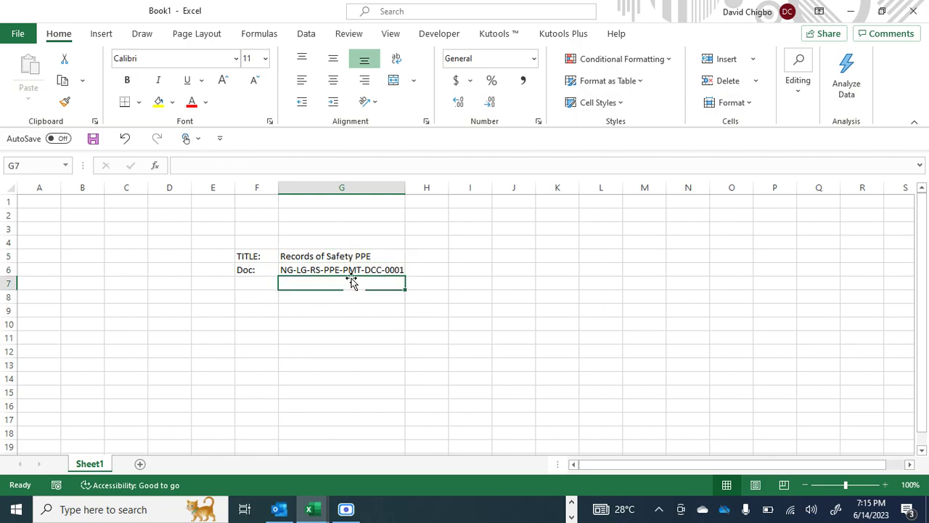
# - Review the title and document number entries in cells F5:G6
pyautogui.click(352, 268)
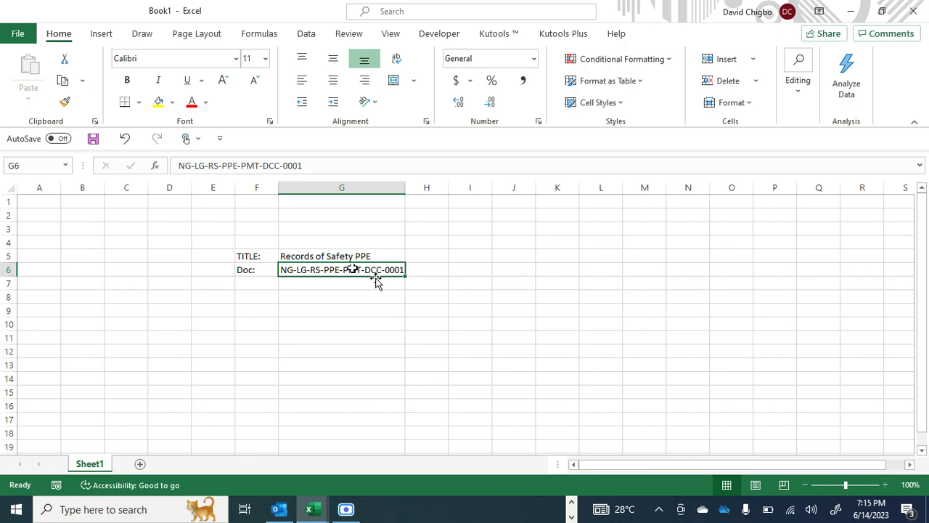
pyautogui.click(378, 281)
pyautogui.click(328, 257)
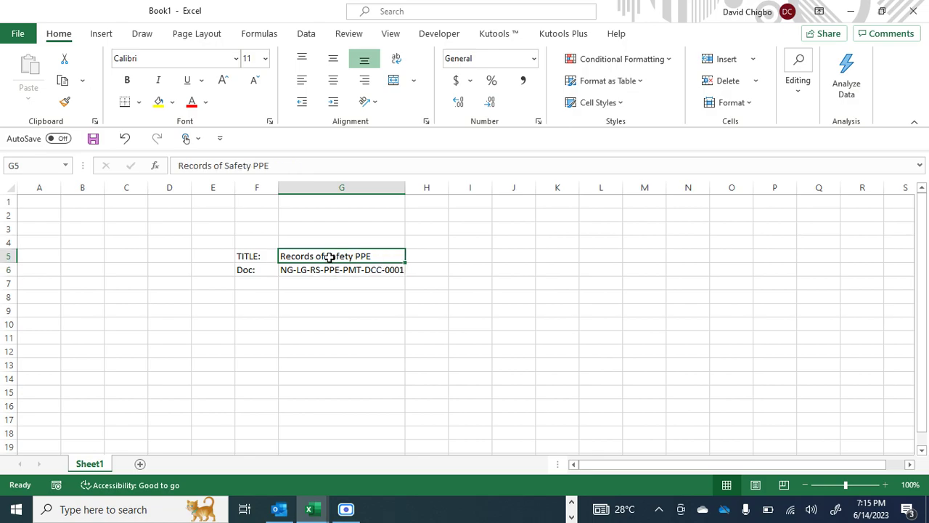
pyautogui.click(347, 269)
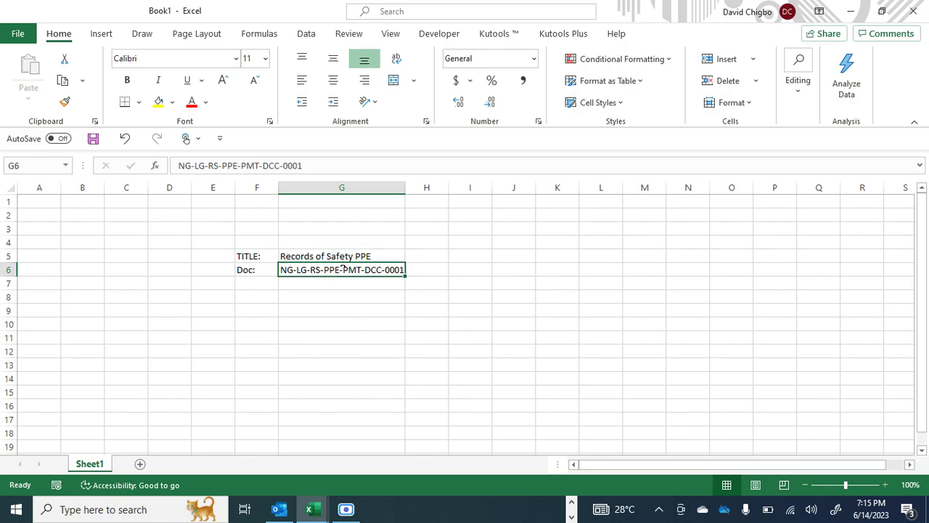
pyautogui.click(354, 286)
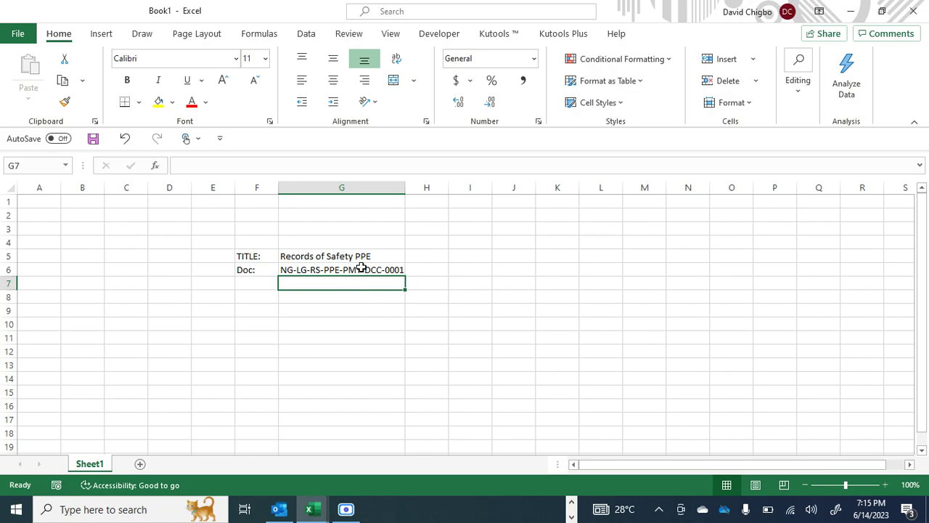
pyautogui.click(362, 270)
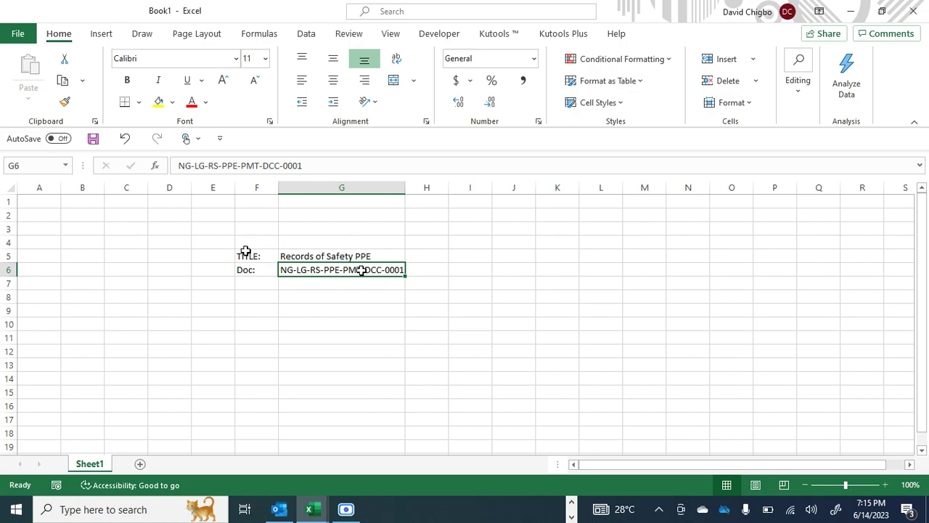
pyautogui.moveTo(246, 251); pyautogui.dragTo(305, 270)
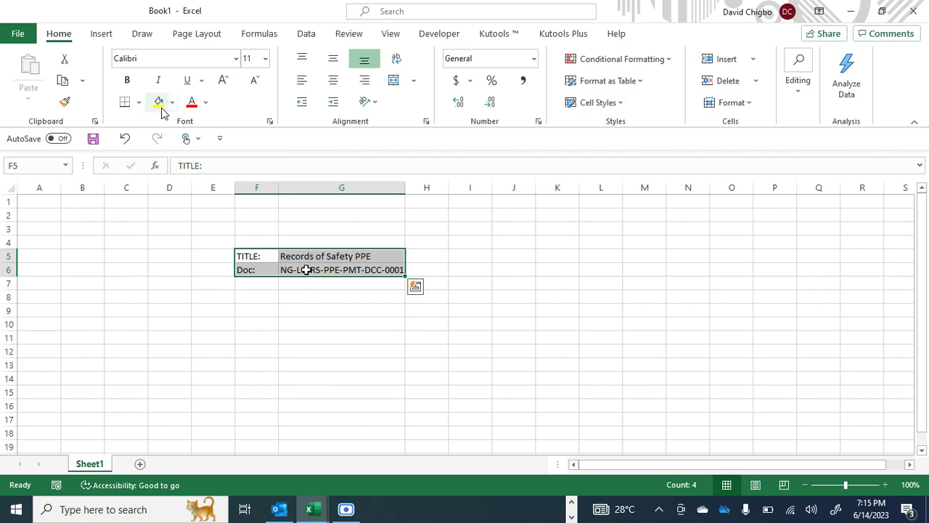
pyautogui.click(331, 287)
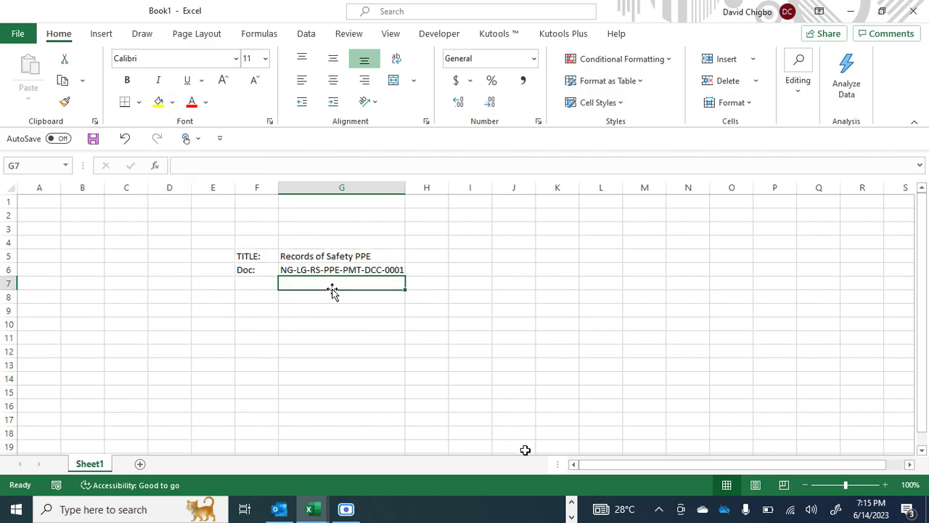
# - Enter the heading INTERNAL CONTRO MEASURES PROCESS in cell G4 and auto-fit the width of column G
pyautogui.click(309, 244)
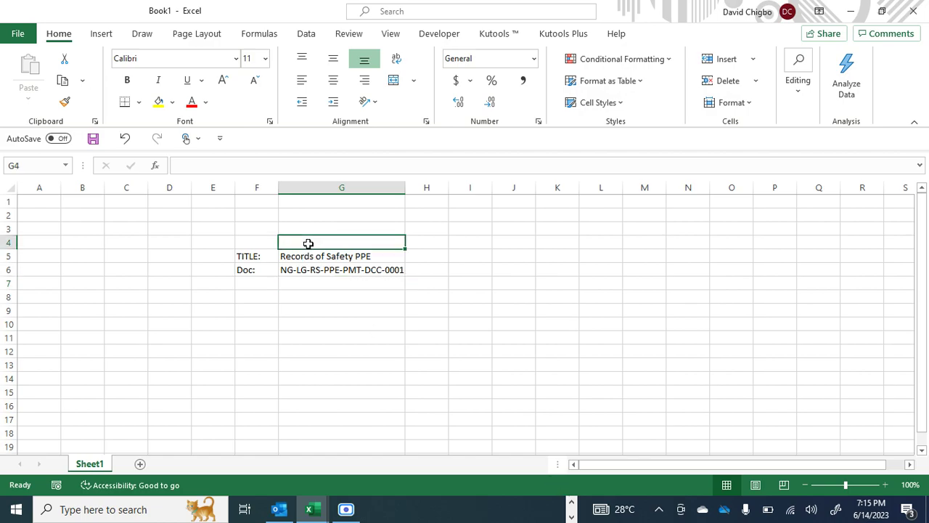
pyautogui.write('INTERNAL')
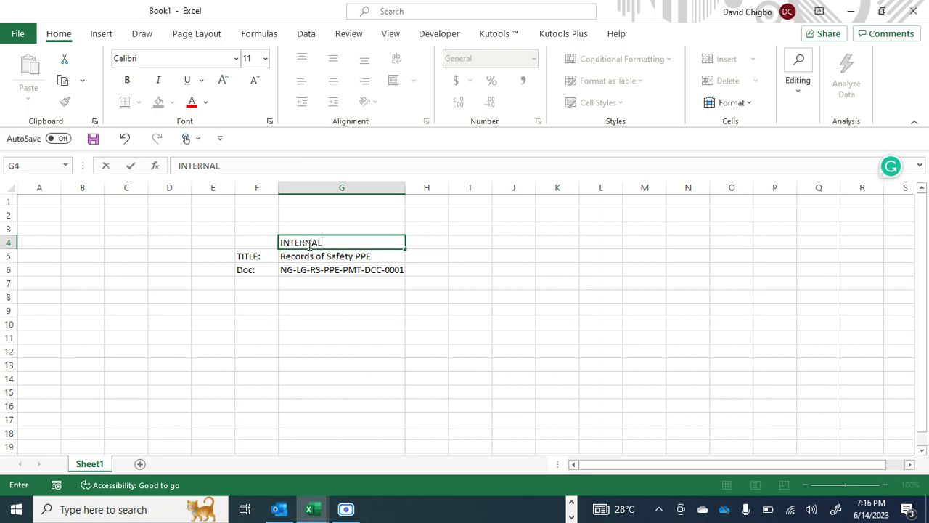
pyautogui.write(' CONTRO MEASURE')
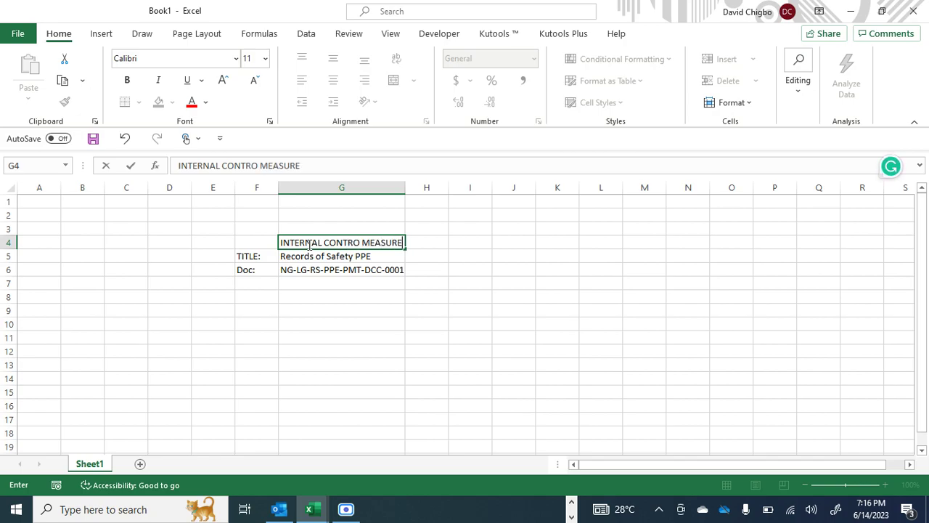
pyautogui.write('S PROCESS')
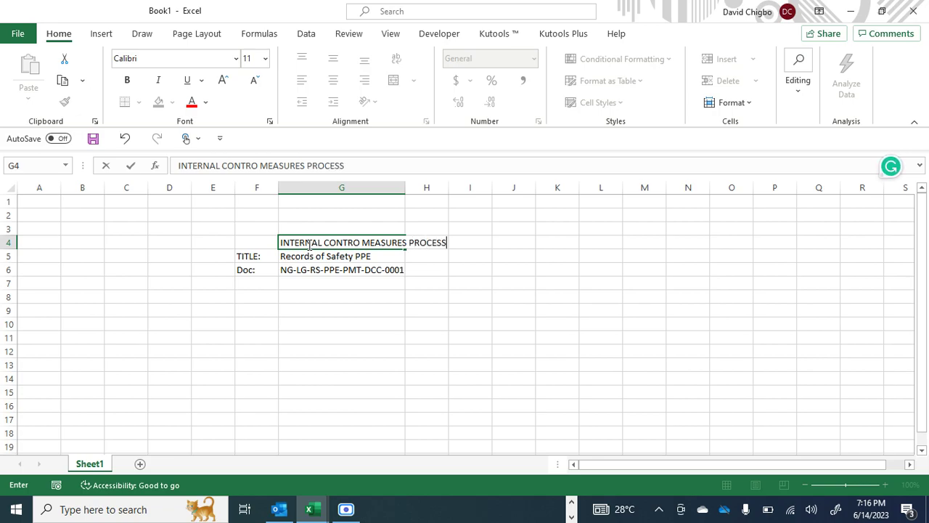
pyautogui.press('Return')
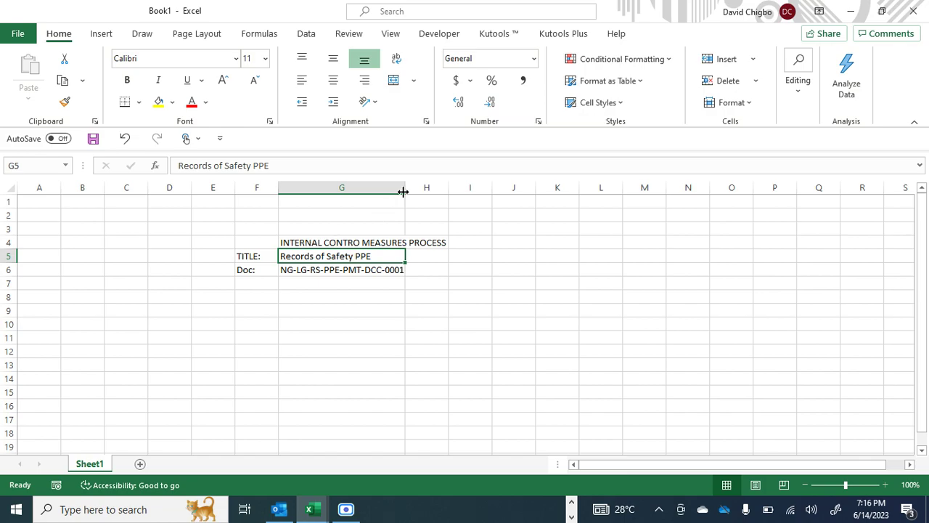
pyautogui.doubleClick(405, 187)
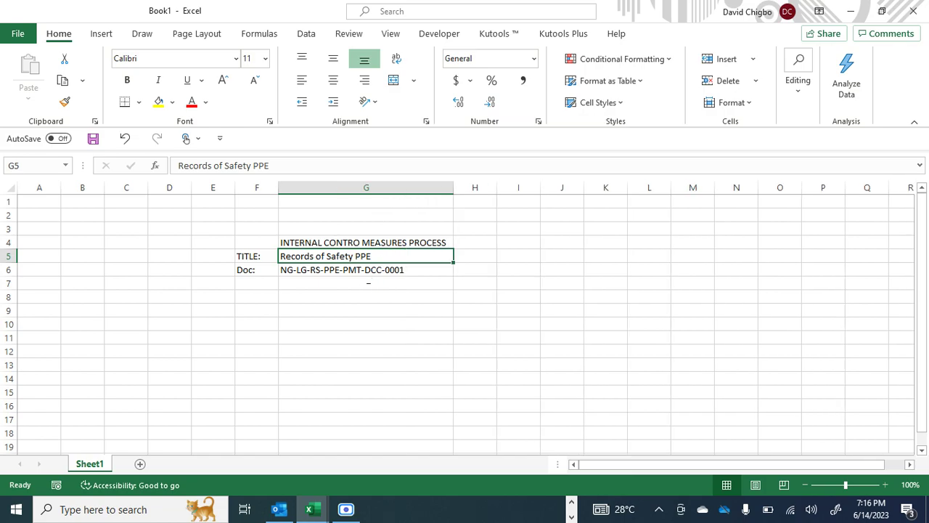
pyautogui.click(350, 297)
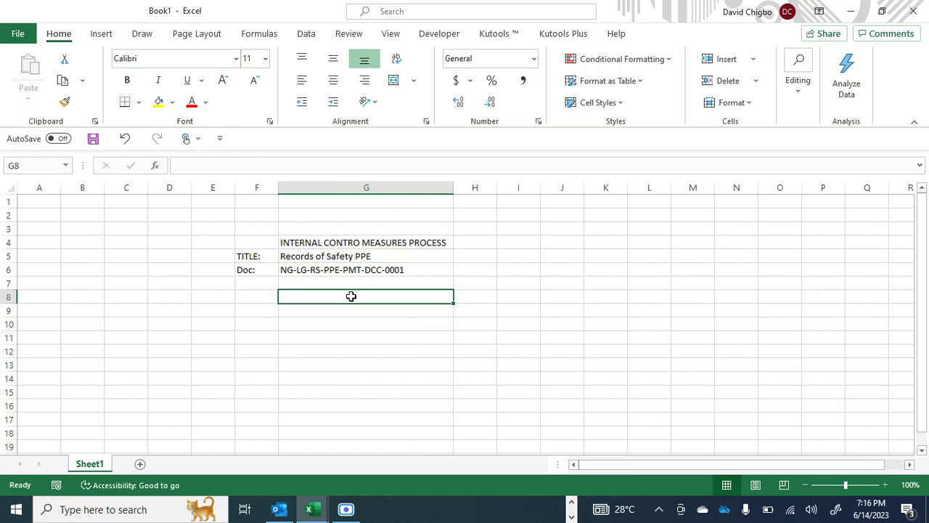
pyautogui.click(343, 281)
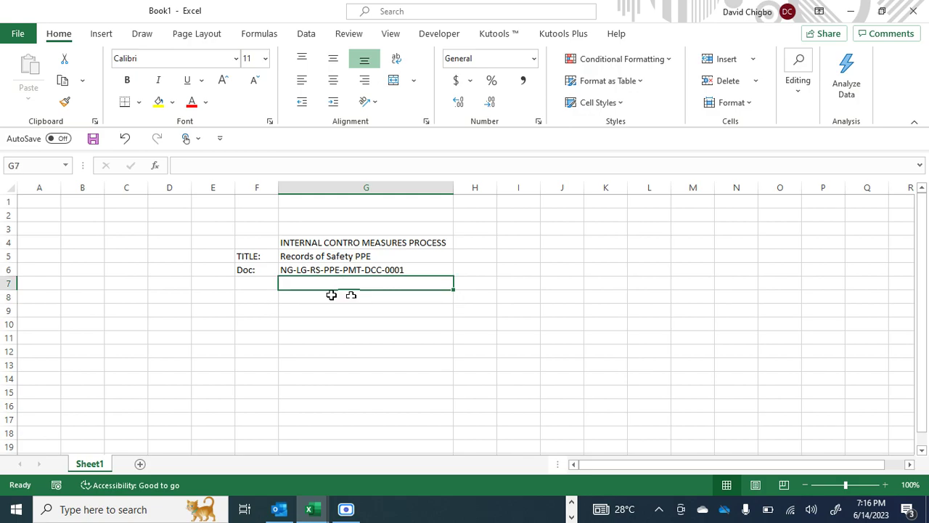
pyautogui.click(329, 295)
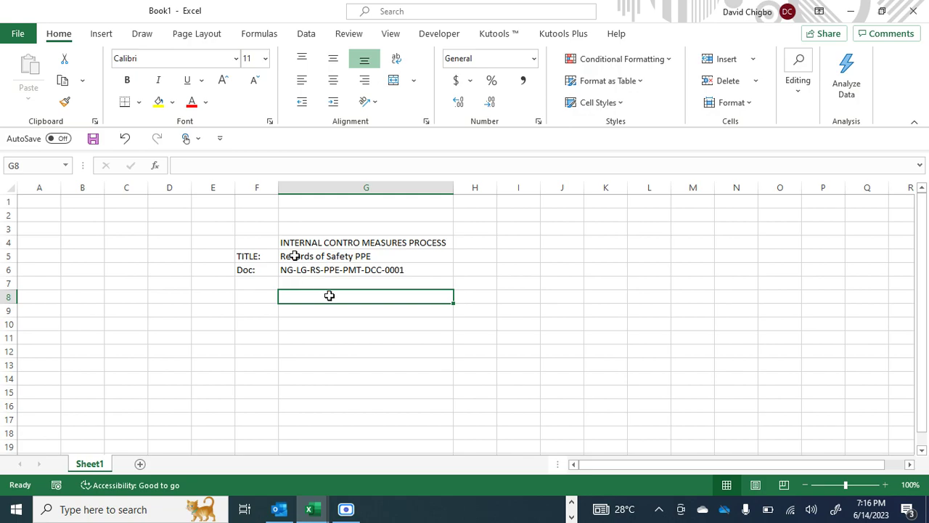
pyautogui.click(284, 282)
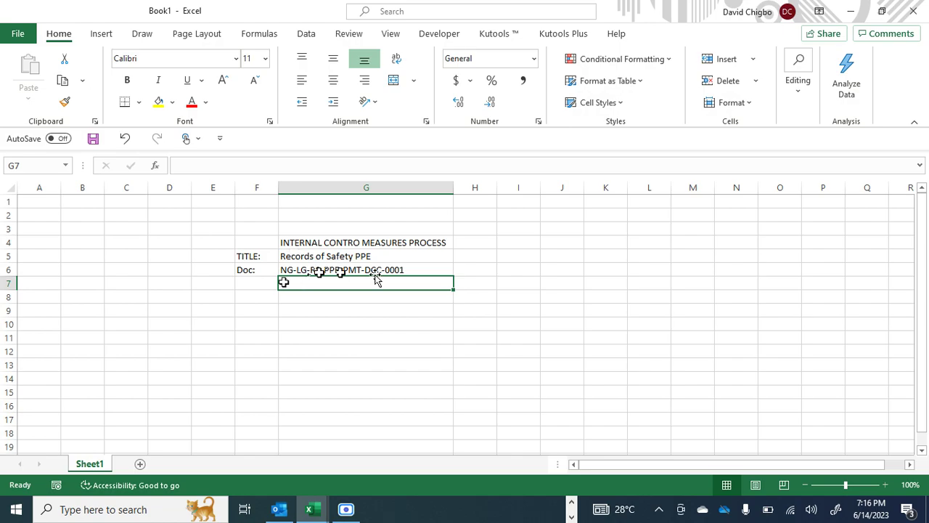
# - Insert the segment SHV between LG and RS in the document number in cell G6
pyautogui.doubleClick(310, 269)
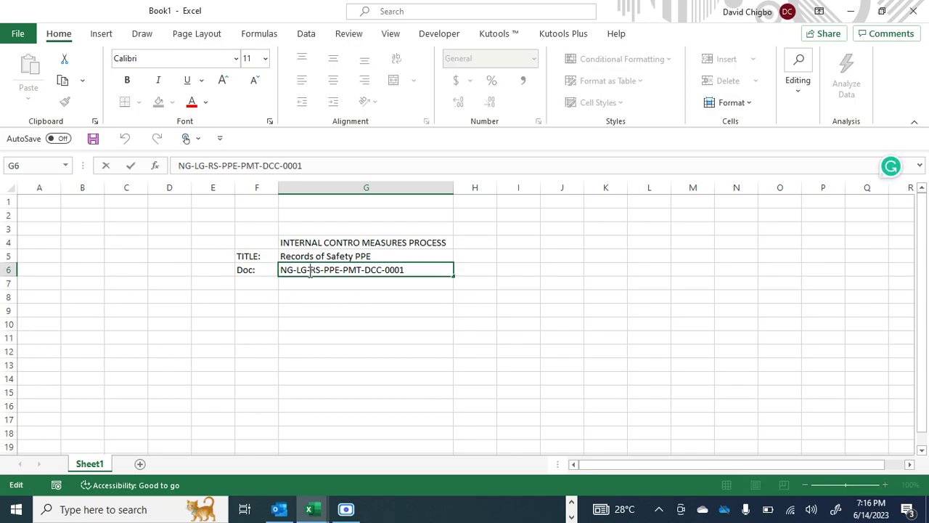
pyautogui.write('S')
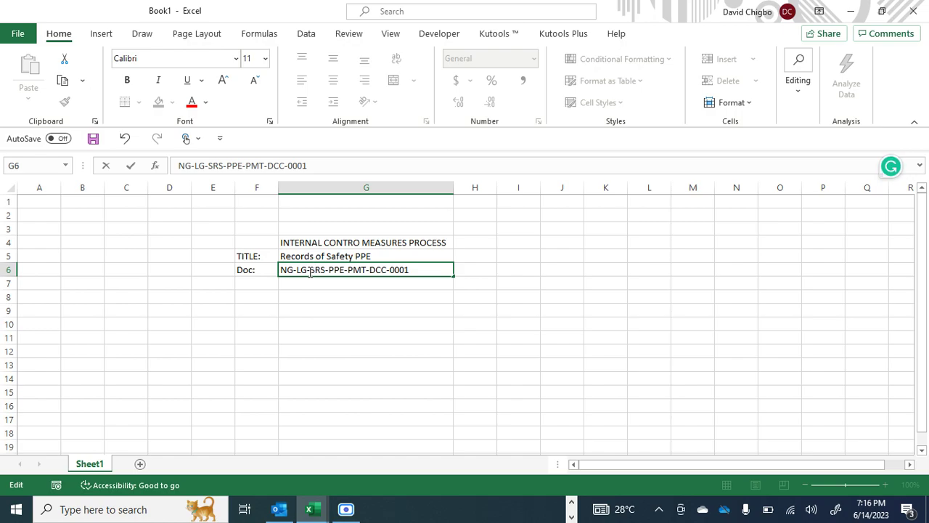
pyautogui.write('HV')
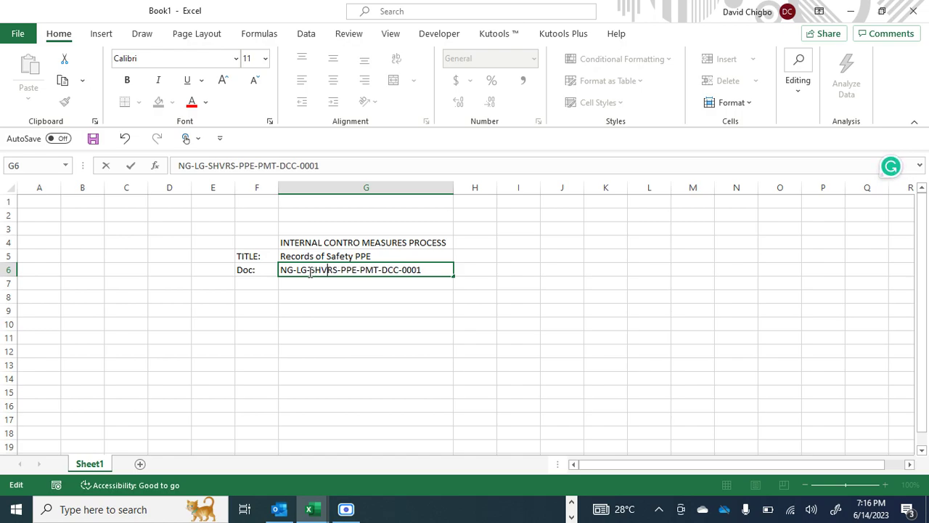
pyautogui.write('-')
pyautogui.press('Return')
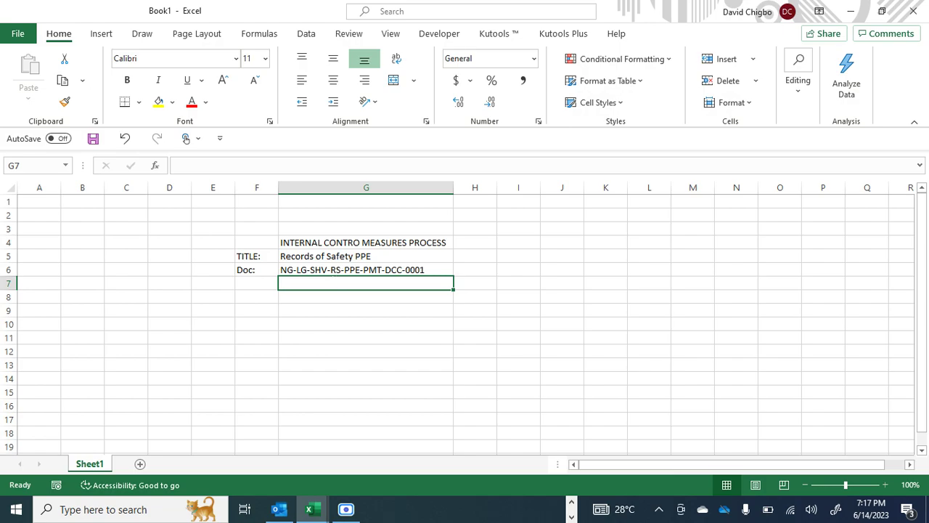
pyautogui.click(375, 269)
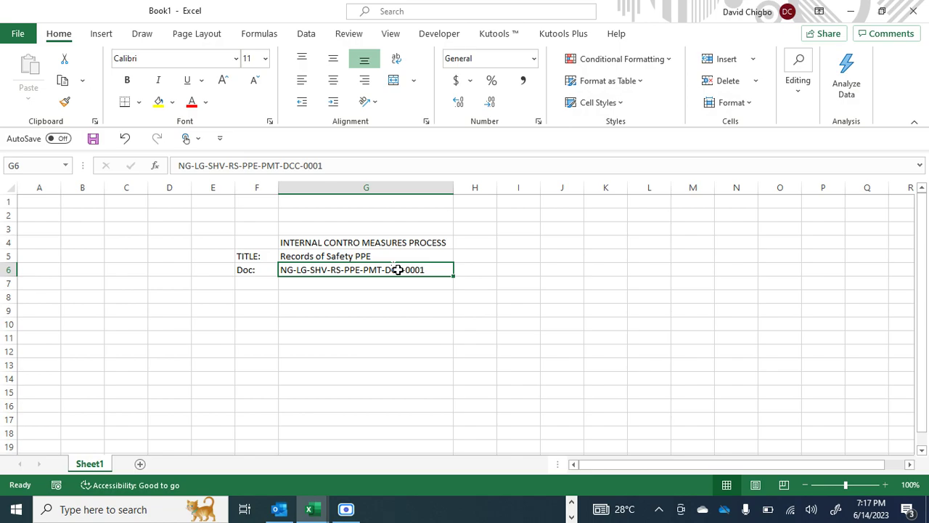
pyautogui.press('Return')
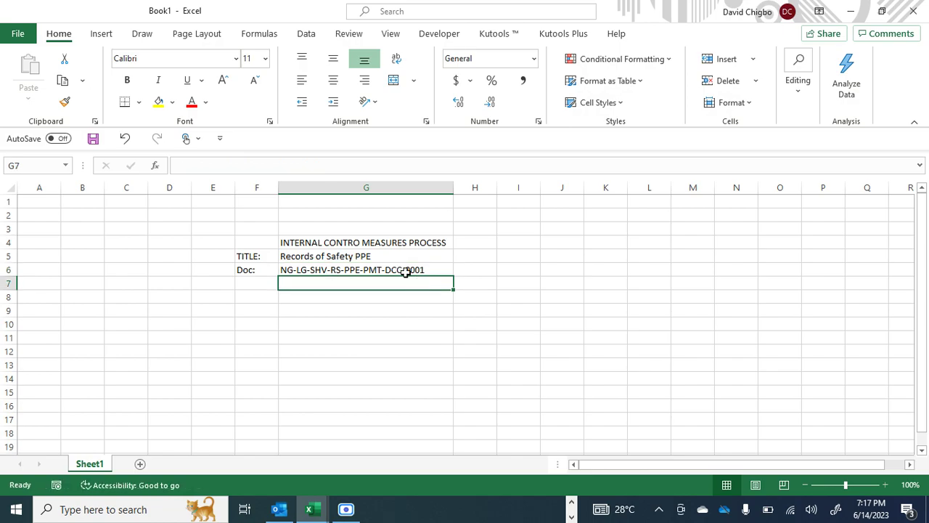
pyautogui.click(375, 269)
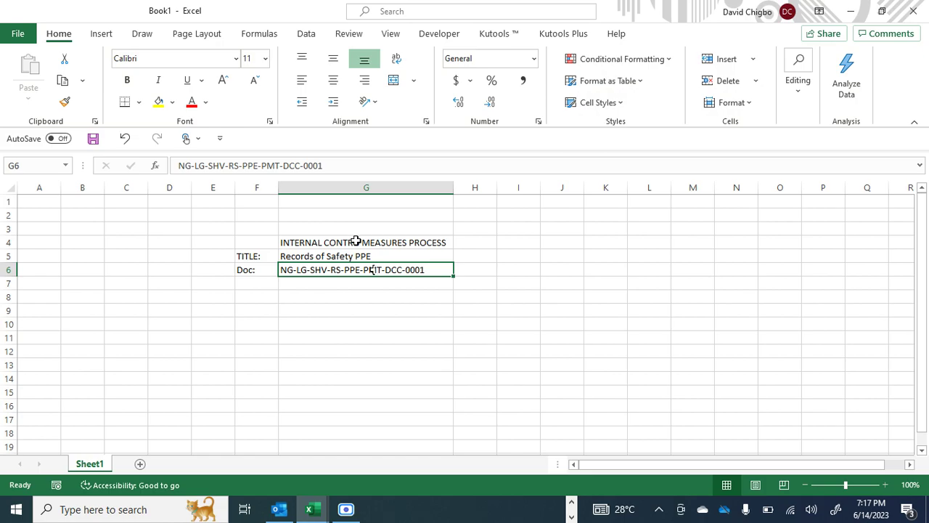
# - Make the heading in cell G4 bold
pyautogui.click(385, 244)
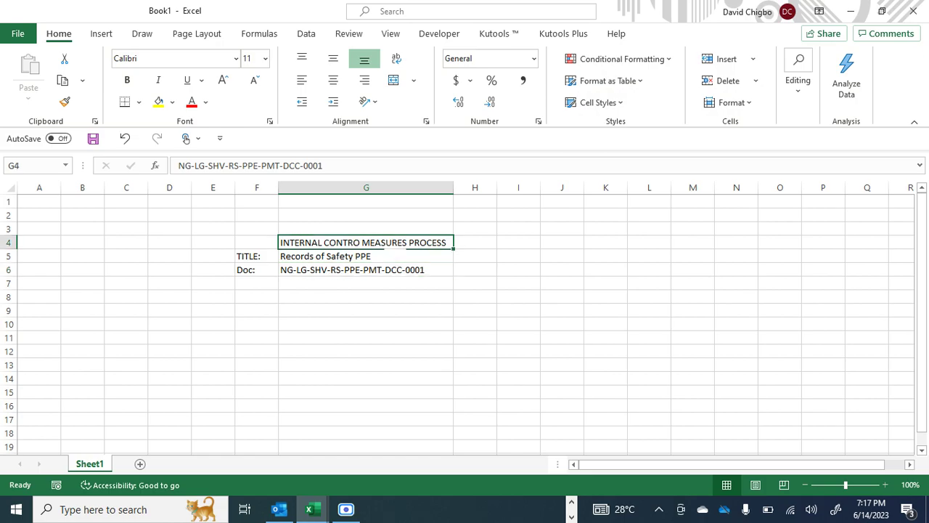
pyautogui.click(120, 81)
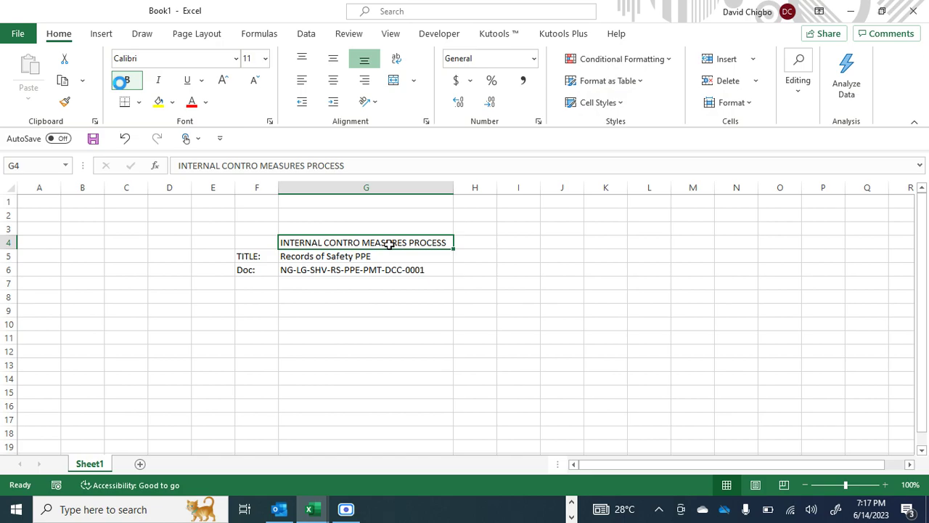
pyautogui.click(329, 268)
pyautogui.click(345, 285)
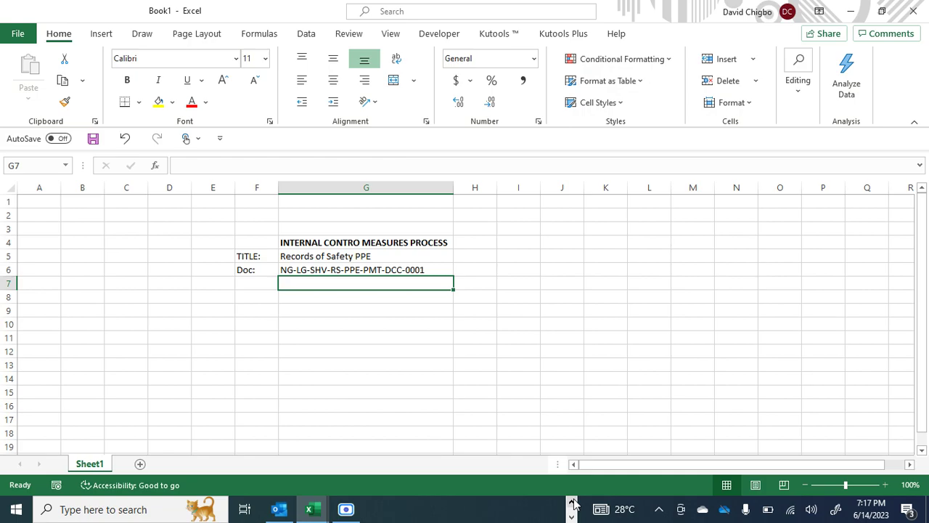
# - Switch to the document control PDF in Adobe Acrobat and view the Word document template page
pyautogui.click(572, 503)
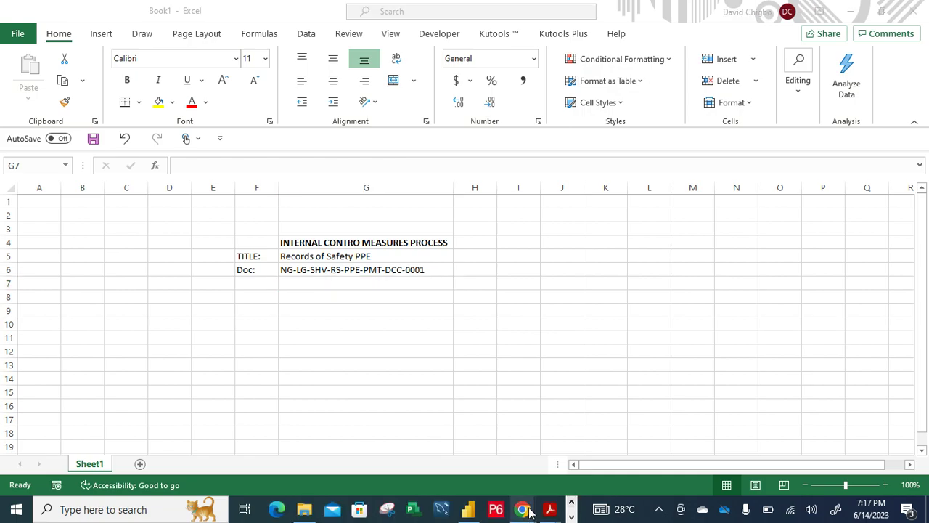
pyautogui.click(462, 468)
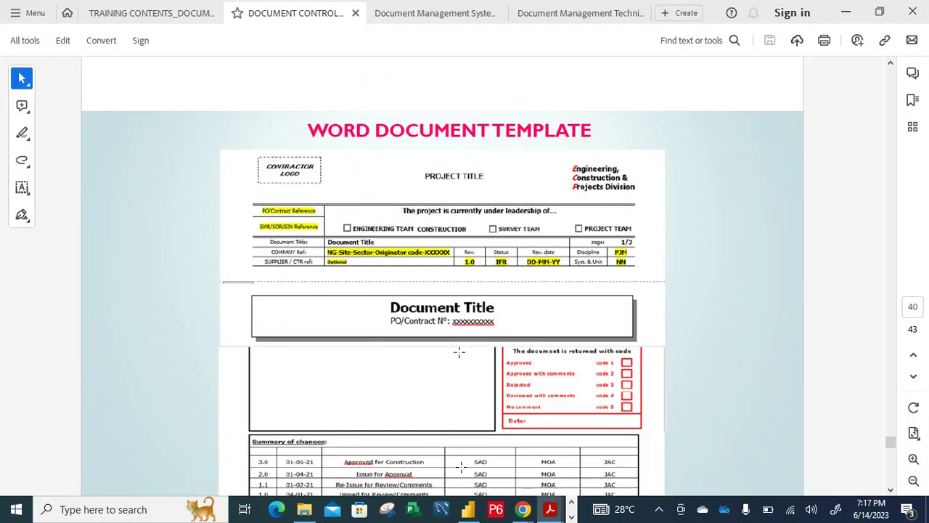
pyautogui.moveTo(523, 512)
pyautogui.click(571, 515)
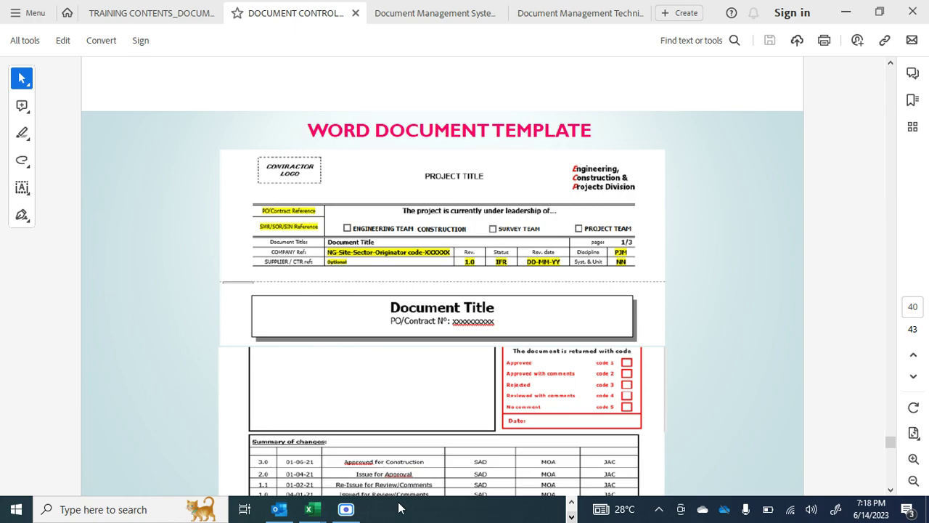
pyautogui.click(346, 508)
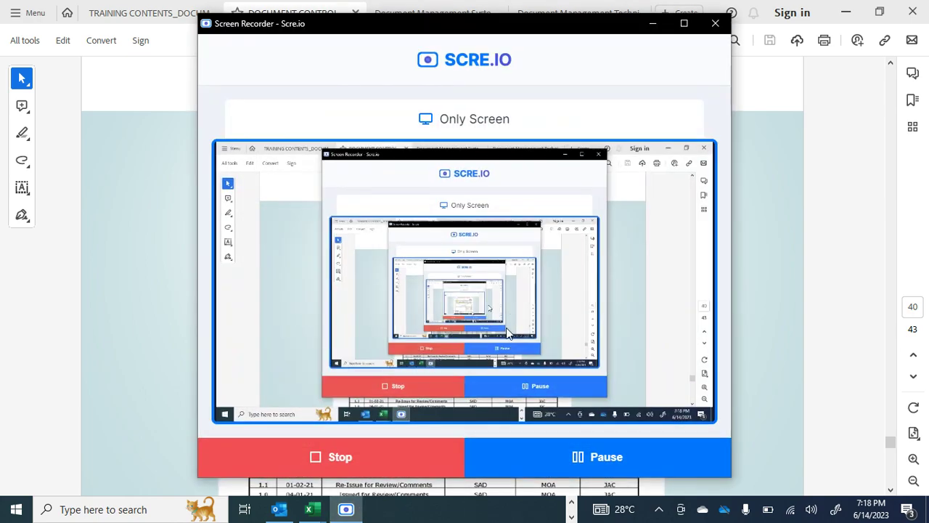